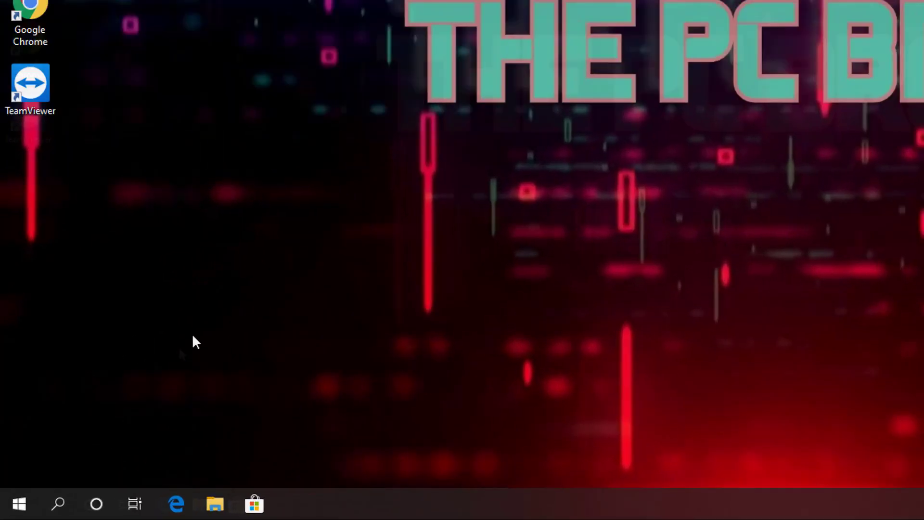
Launch Registry Editor with the Regedit command, allow it to make changes to the device, and maximize its window
key(super+r)
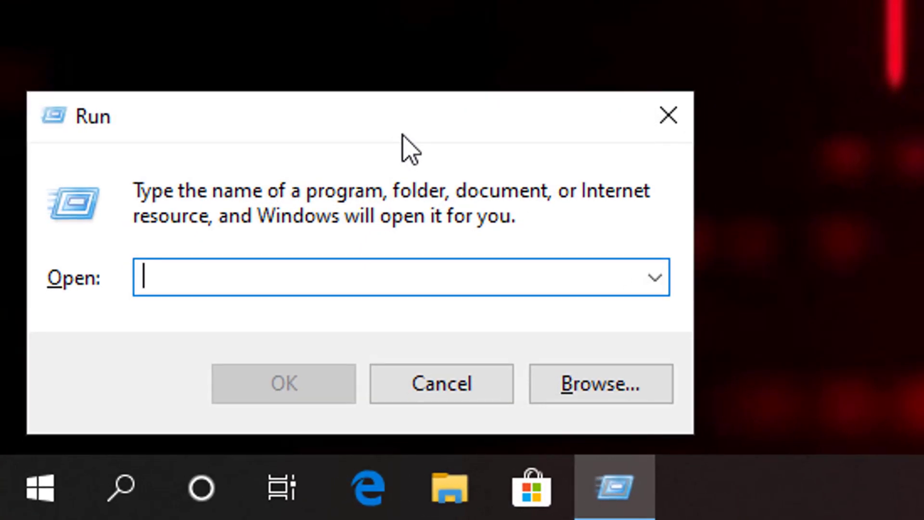
text(Regedit)
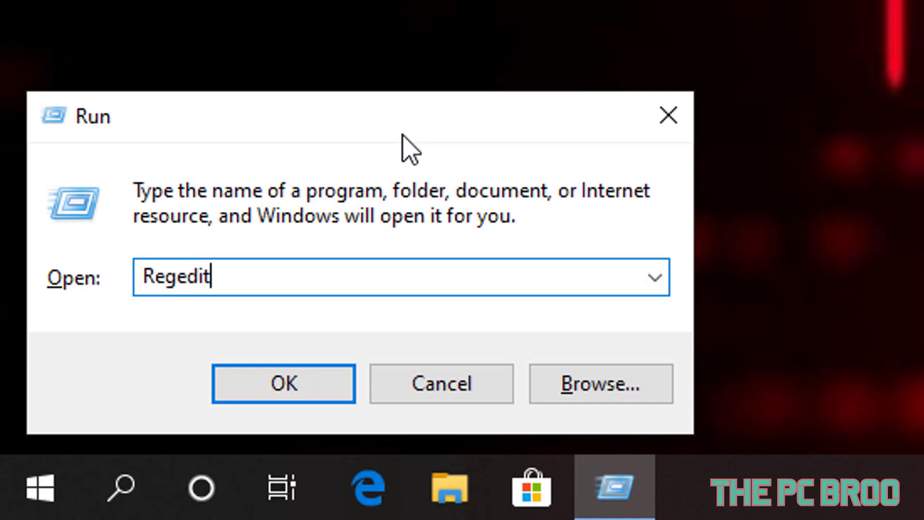
key(Return)
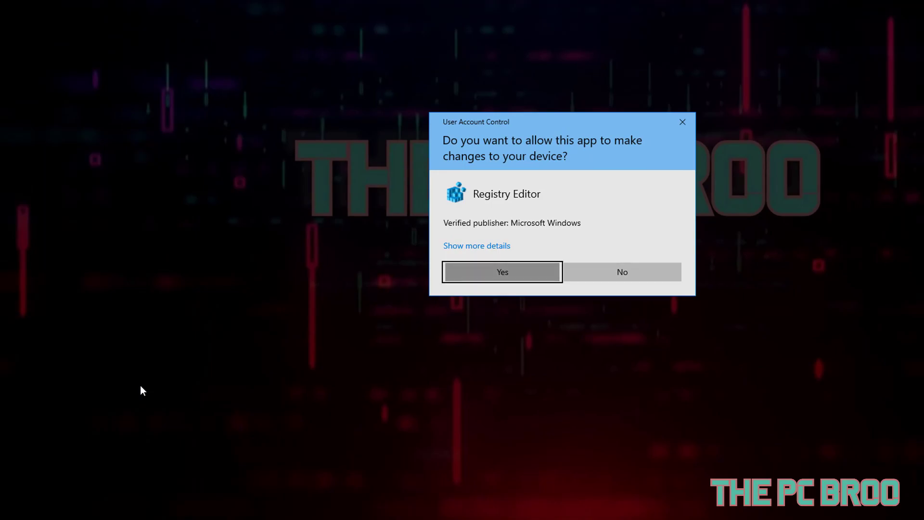
key(Return)
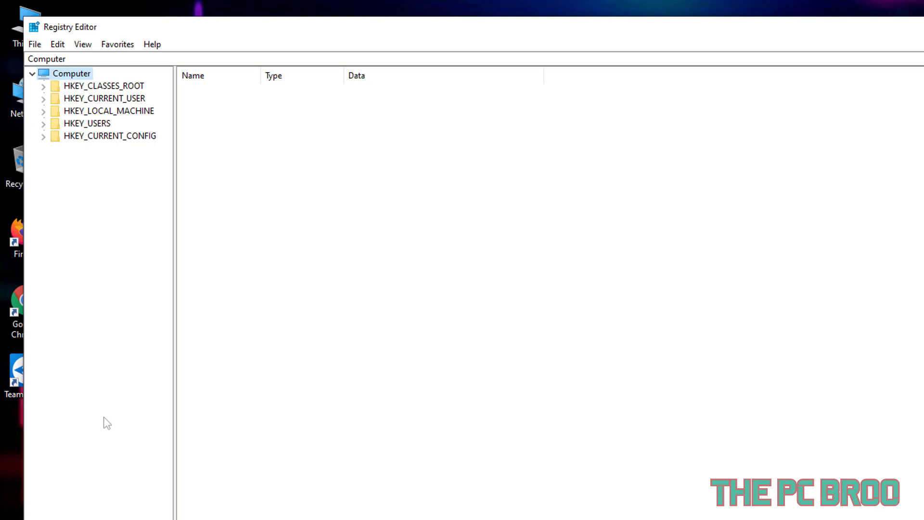
double_click(354, 29)
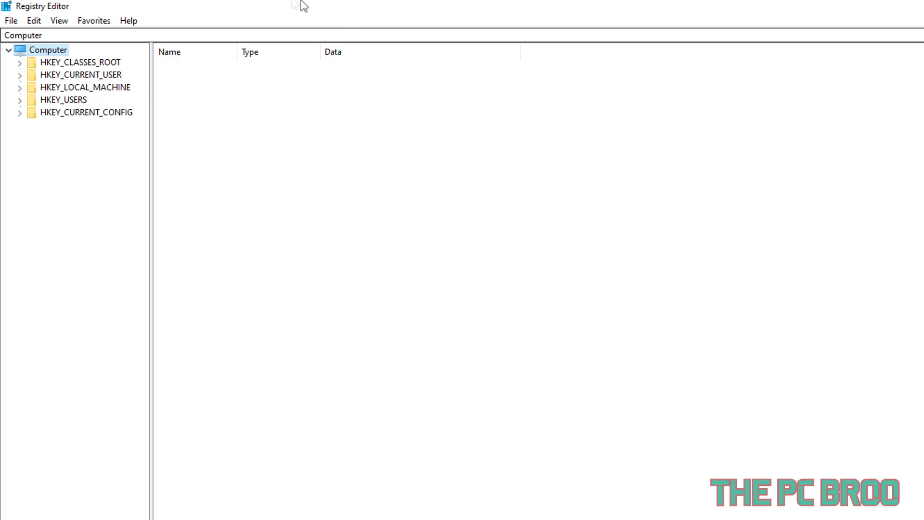
Expand HKEY_LOCAL_MACHINE\SOFTWARE\Microsoft in a widened key tree and locate the Windows Media Foundation key
click(19, 88)
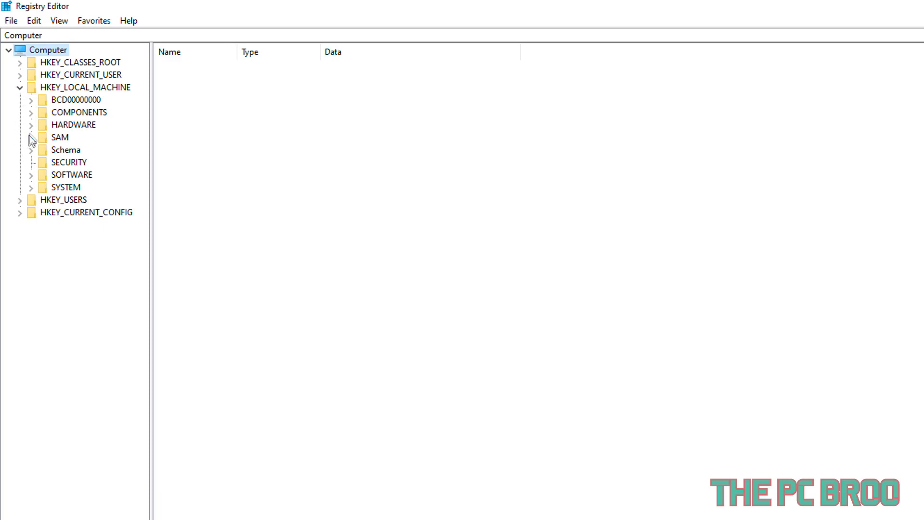
click(30, 176)
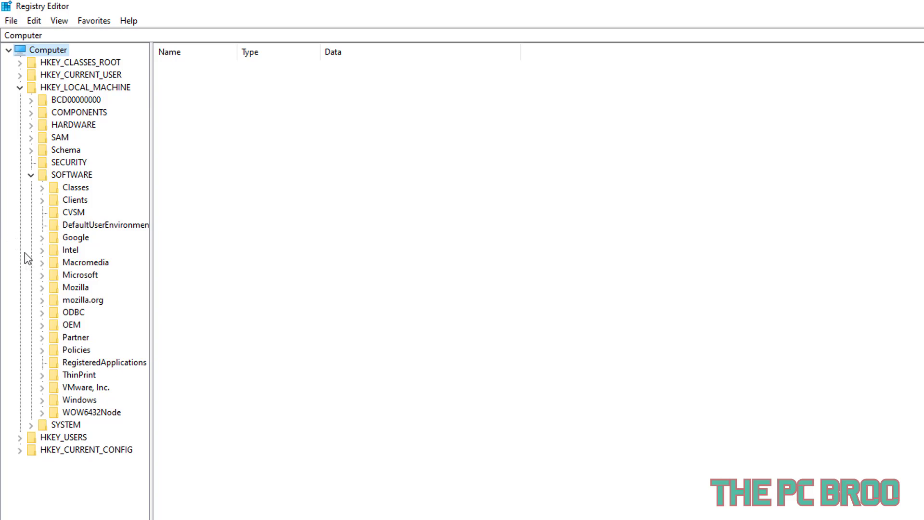
click(44, 278)
drag(141, 232, 212, 286)
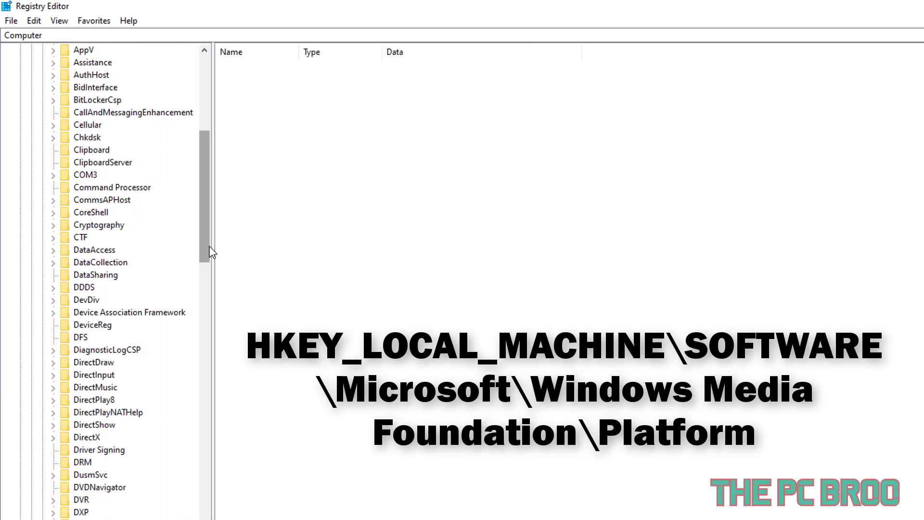
mouse_move(204, 244)
mouse_down()
mouse_move(203, 187)
mouse_move(200, 519)
mouse_move(221, 507)
mouse_move(287, 514)
mouse_up()
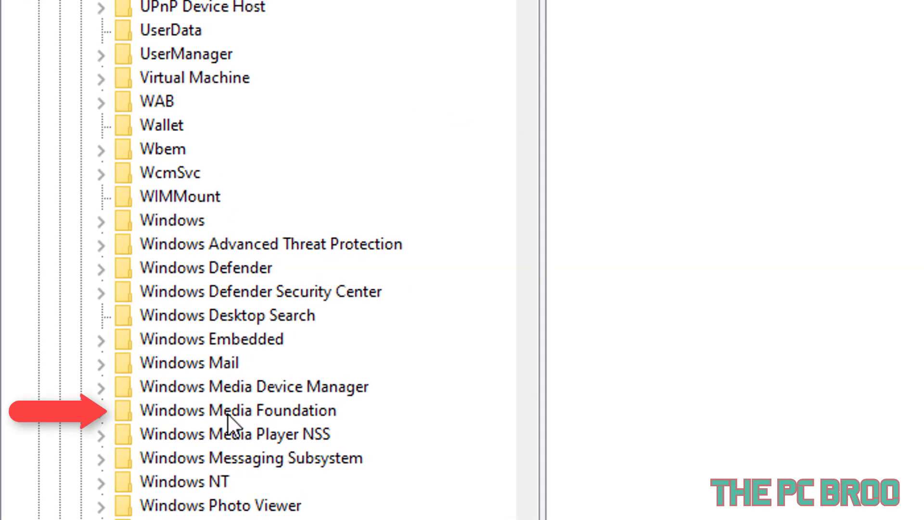
Expand the Windows Media Foundation key and select its Platform subkey
click(236, 412)
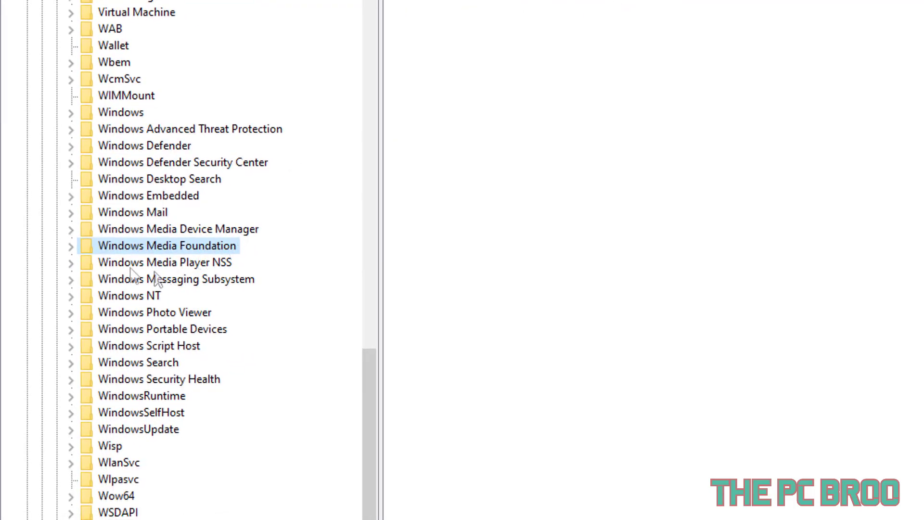
click(71, 248)
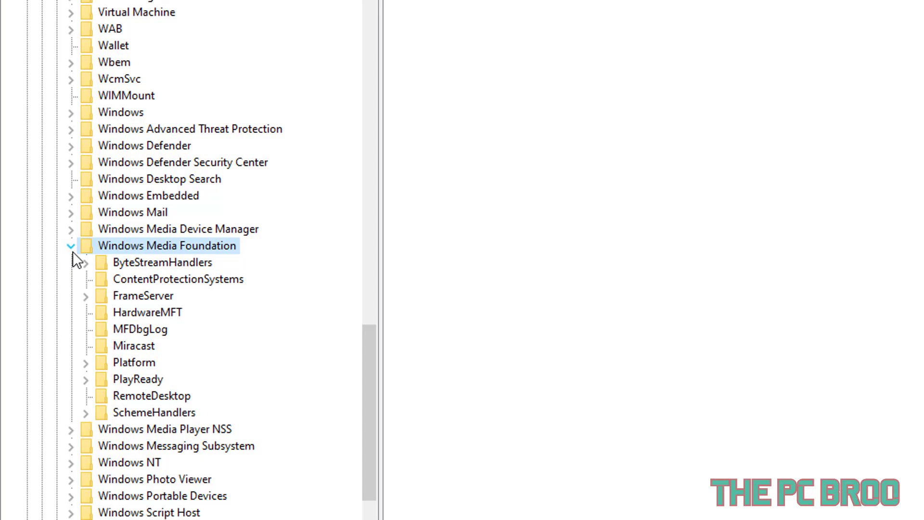
click(120, 362)
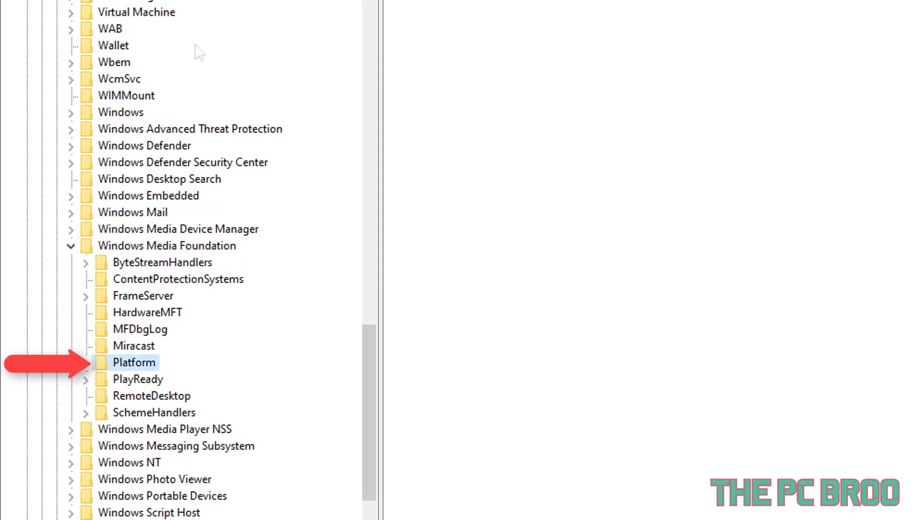
click(120, 245)
click(129, 362)
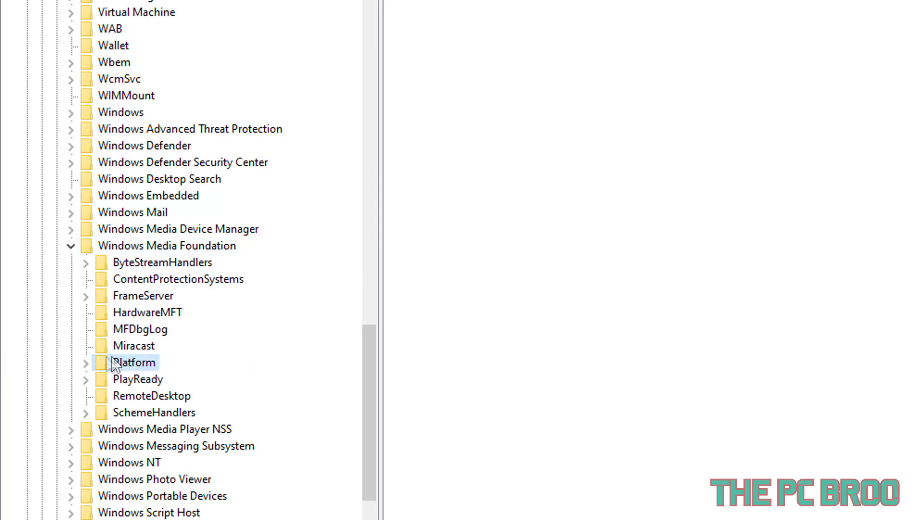
click(90, 363)
click(90, 362)
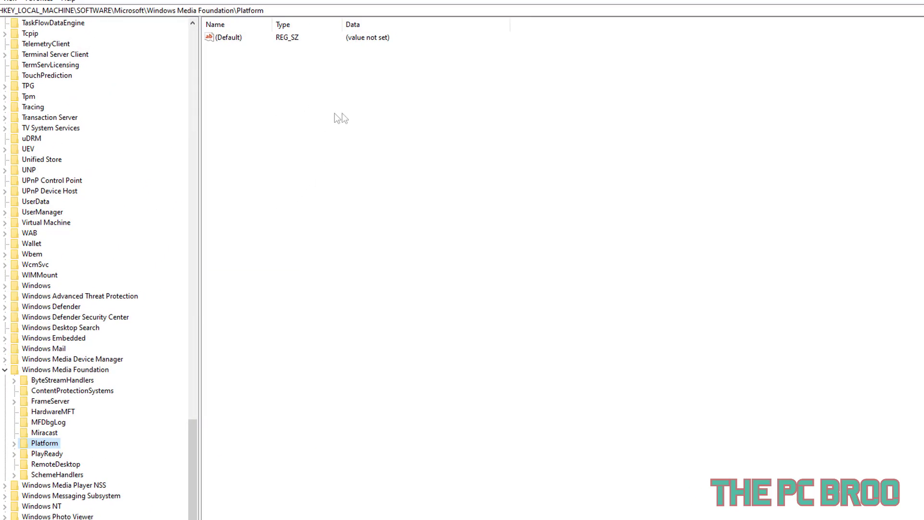
Create a DWORD (32-bit) value named EnableFrameServerMode in the Windows Media Foundation\Platform key
right_click(333, 133)
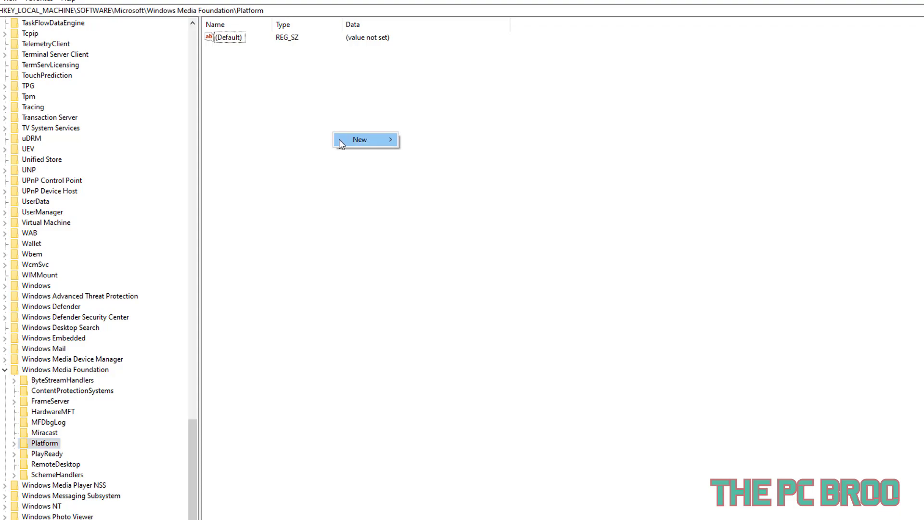
mouse_move(340, 141)
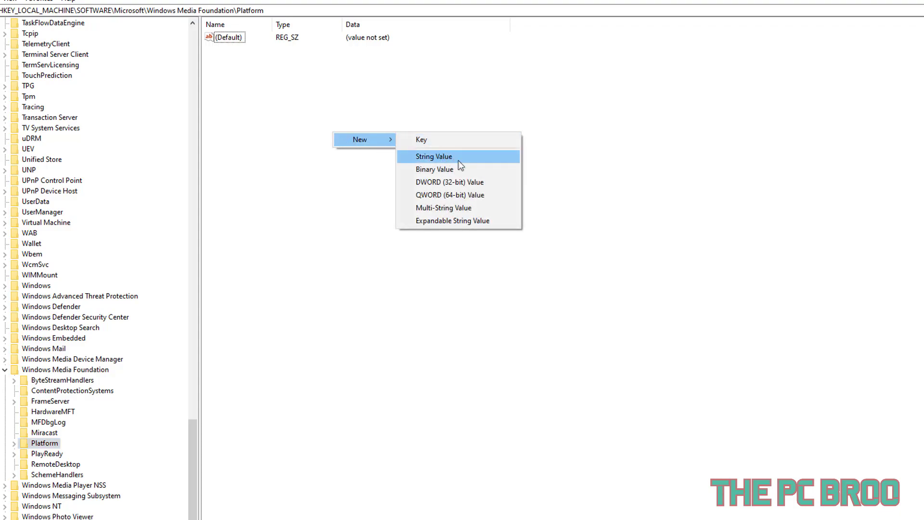
click(478, 181)
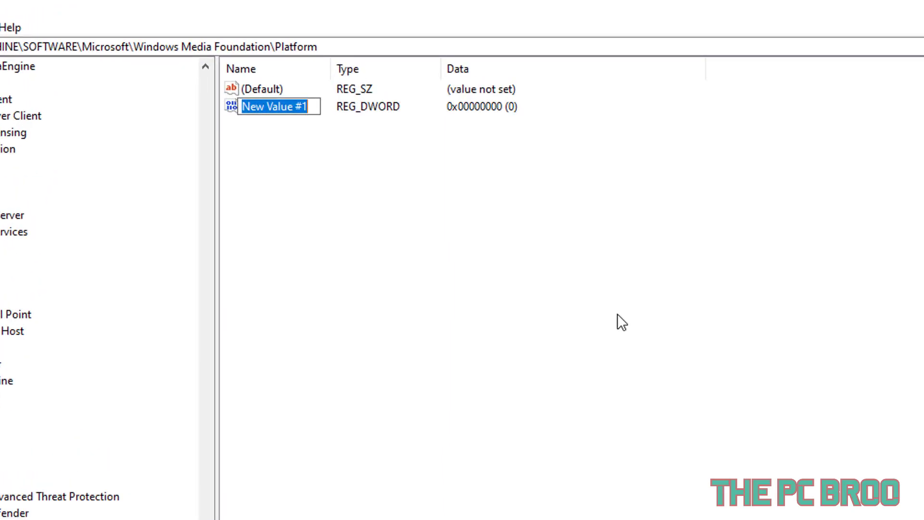
text(En)
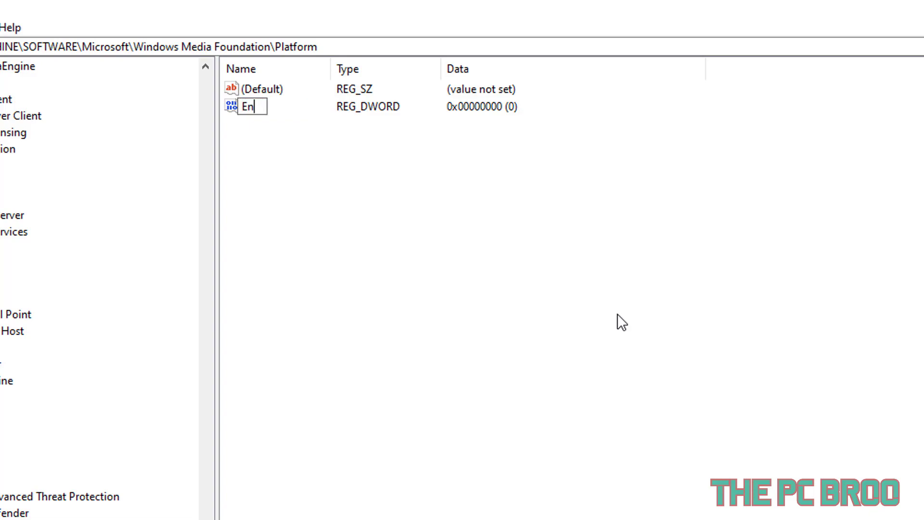
text(ableFram)
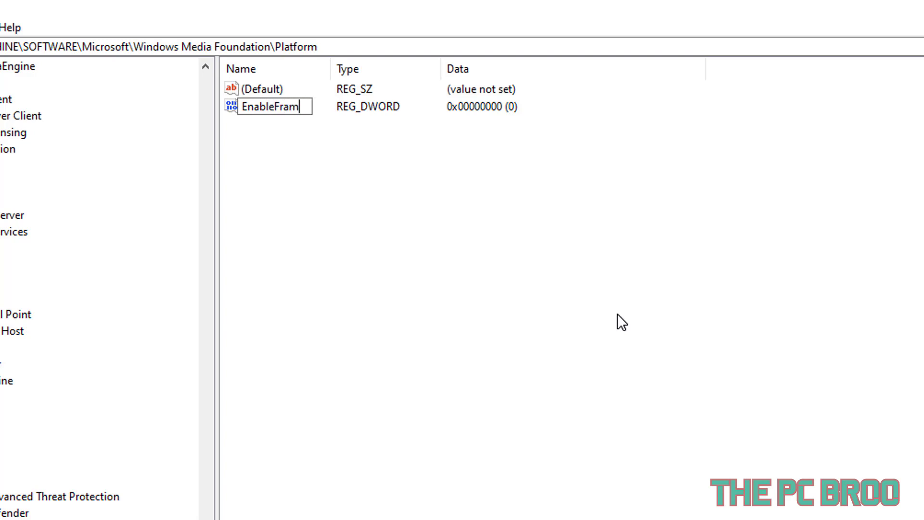
text(eServer)
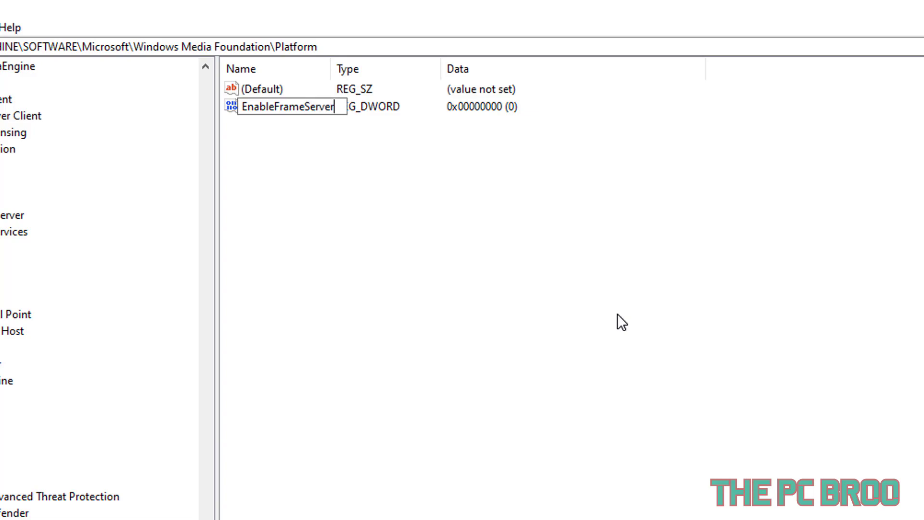
text(Mode)
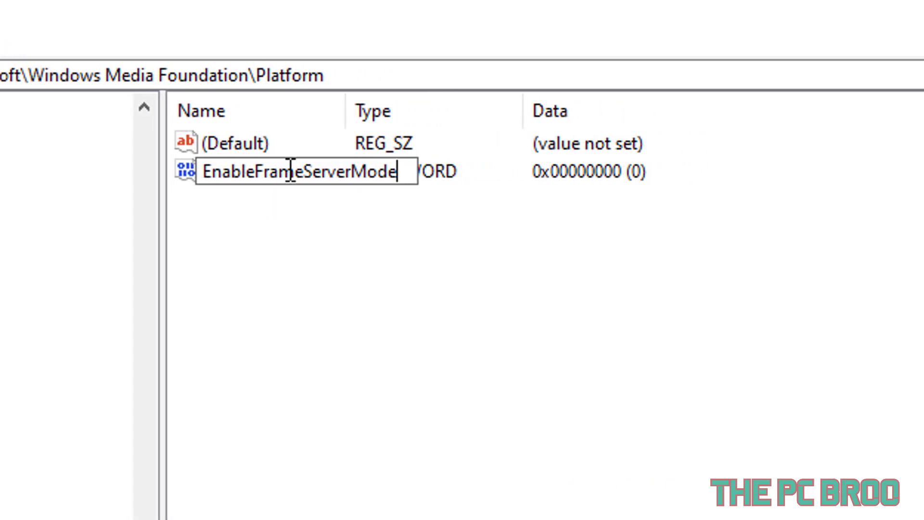
key(Return)
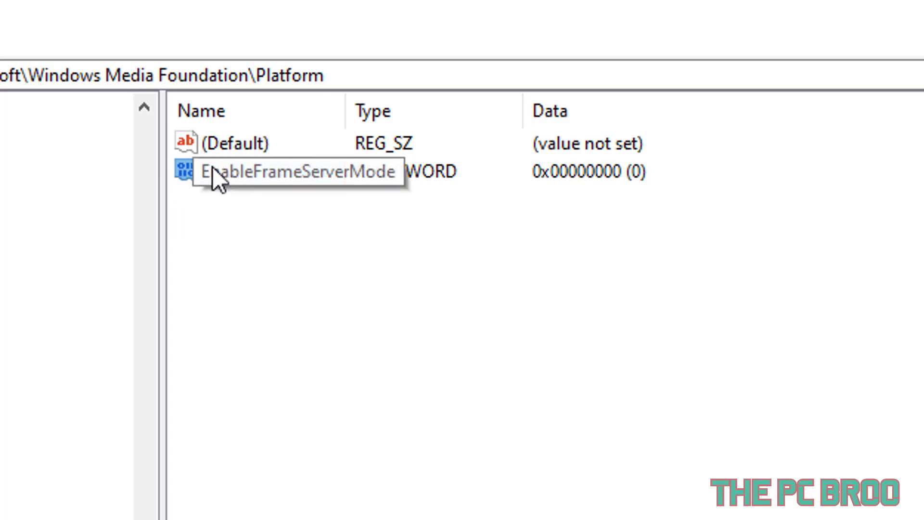
Set the value data of EnableFrameServerMode to 0 in hexadecimal base
double_click(251, 173)
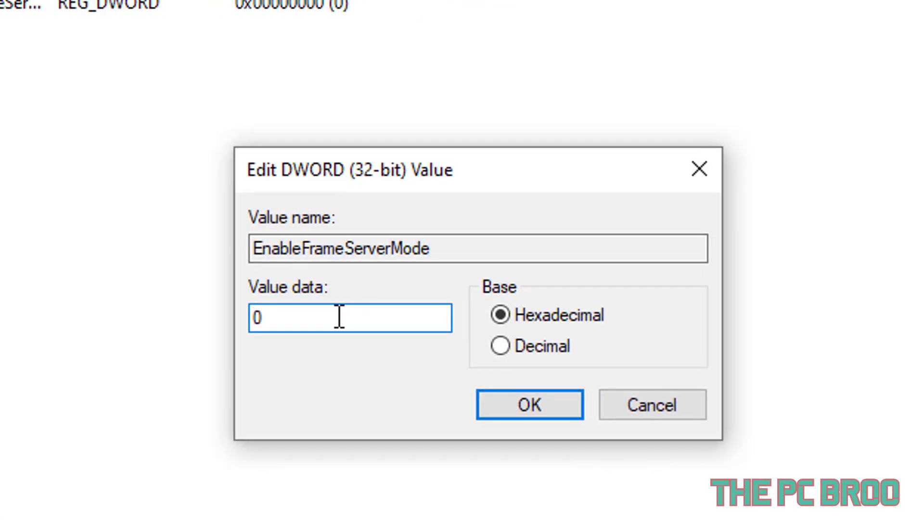
text(0)
click(530, 402)
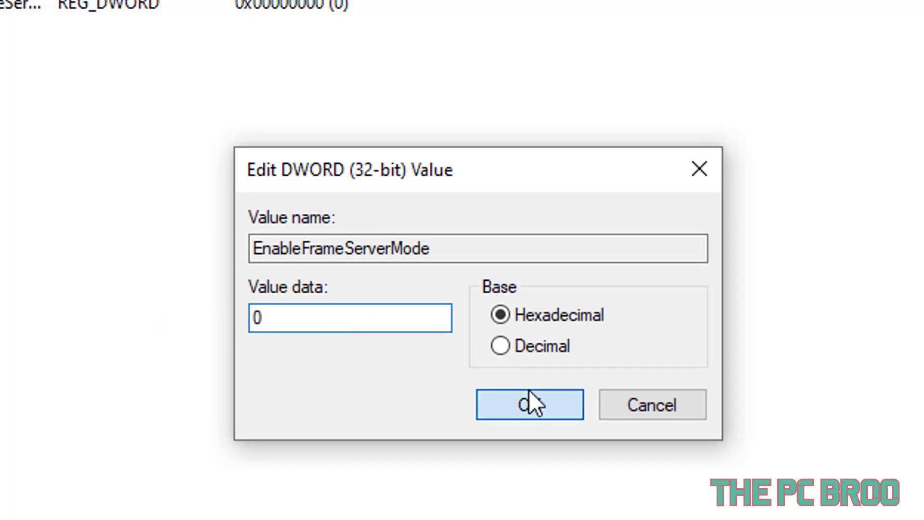
Collapse the Windows Media Foundation key and its parent Microsoft key under SOFTWARE
drag(282, 184, 0, 21)
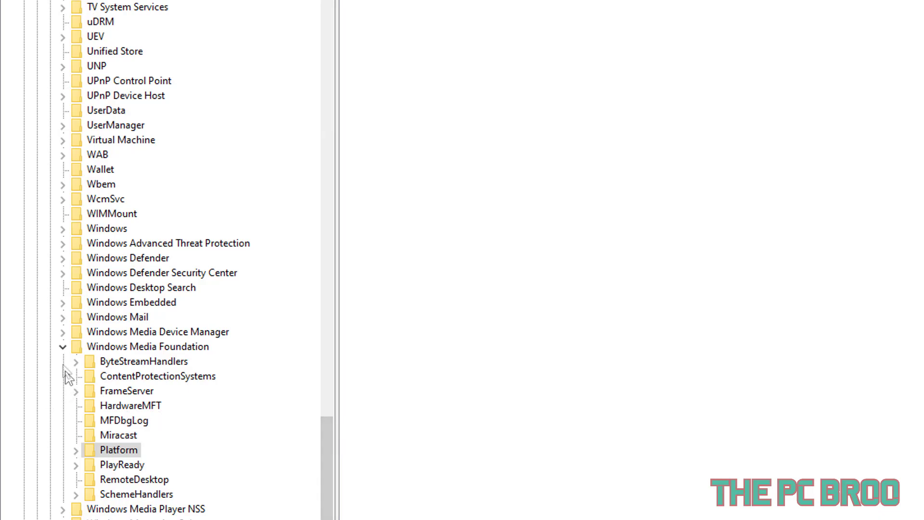
click(62, 347)
scroll(60, 354, up, 15)
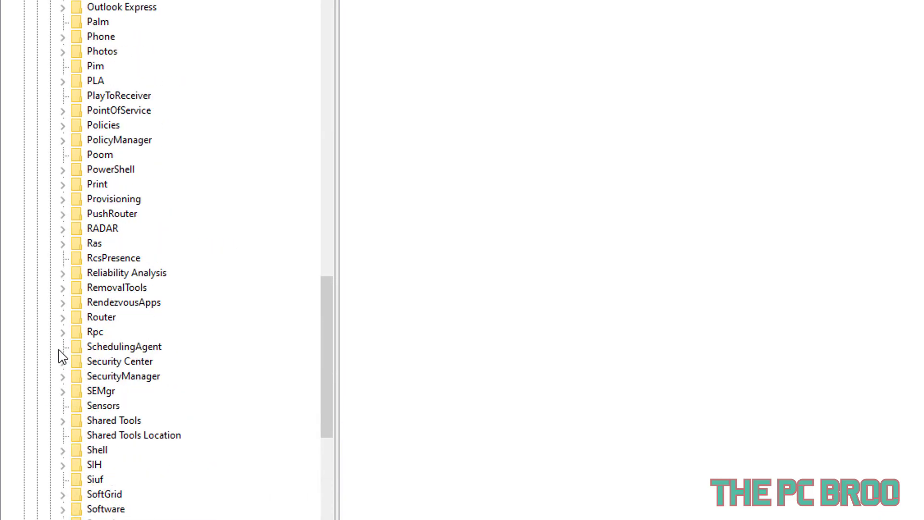
scroll(62, 356, up, 6)
drag(324, 296, 289, 2)
click(49, 125)
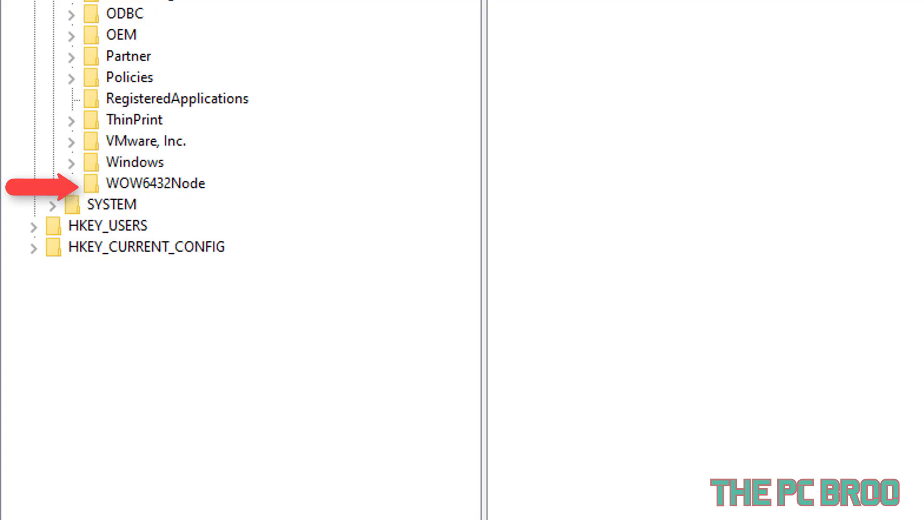
Expand SOFTWARE\WOW6432Node\Microsoft and locate its Windows Media Foundation key
click(72, 183)
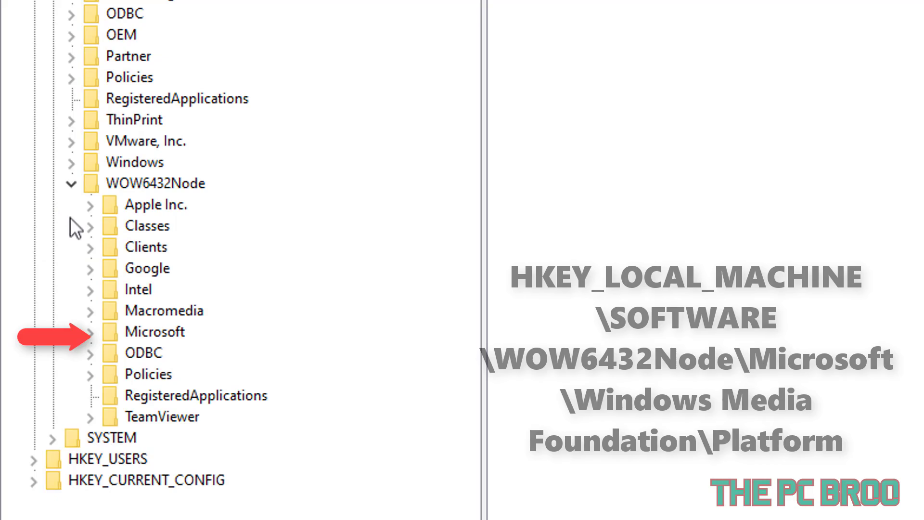
click(90, 332)
scroll(73, 376, down, 3)
scroll(66, 390, down, 12)
scroll(66, 382, down, 6)
scroll(65, 381, up, 16)
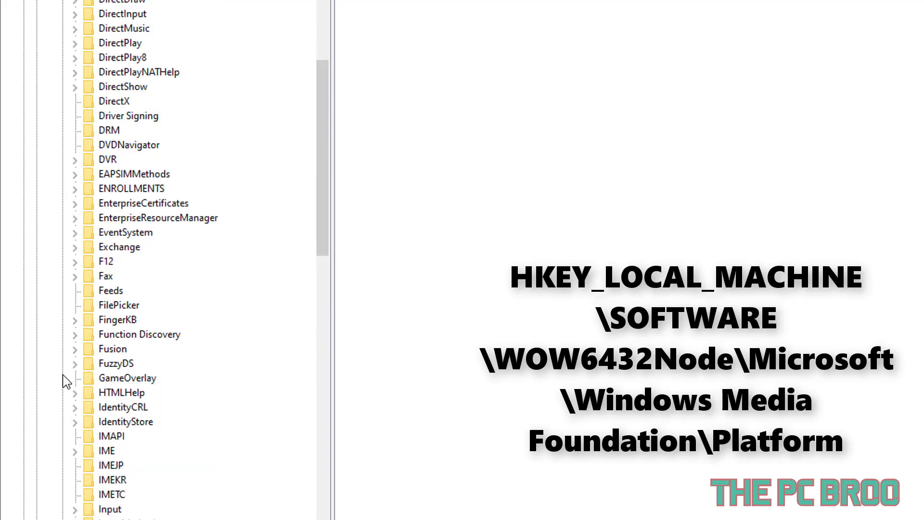
scroll(66, 382, up, 10)
scroll(66, 382, down, 13)
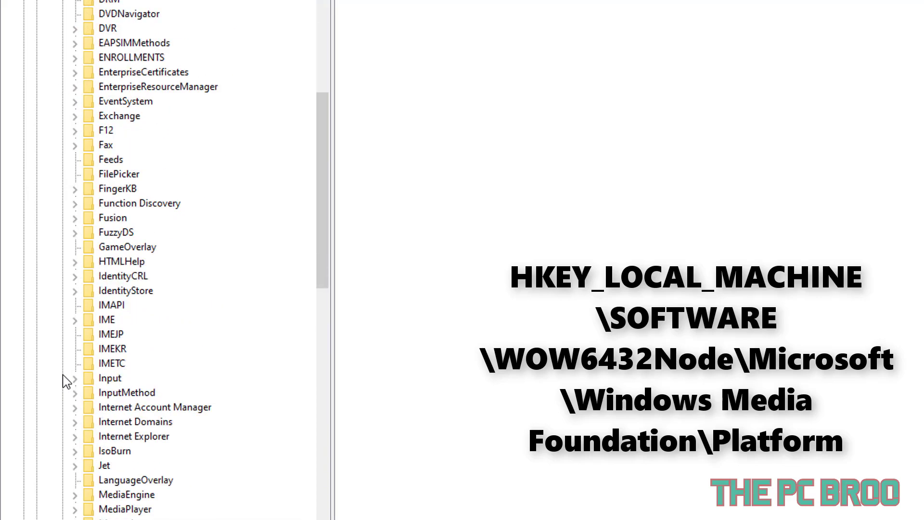
scroll(66, 382, down, 20)
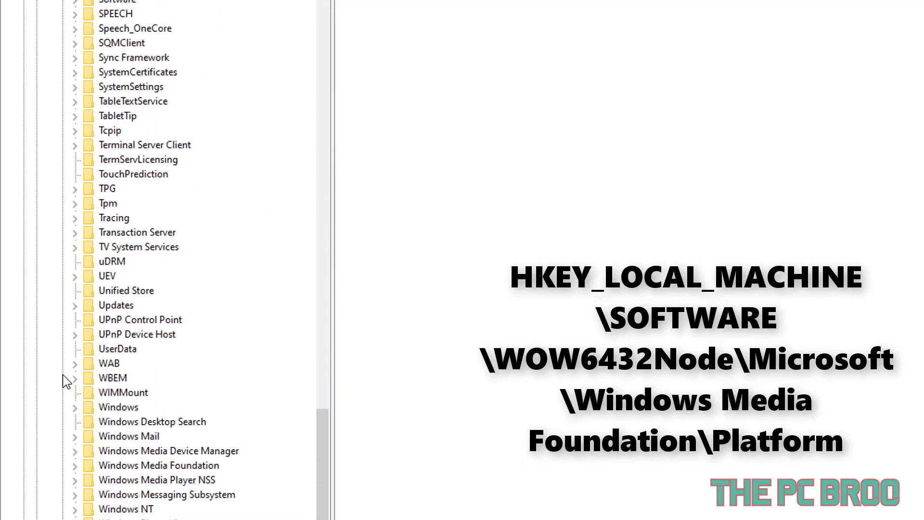
scroll(66, 382, down, 1)
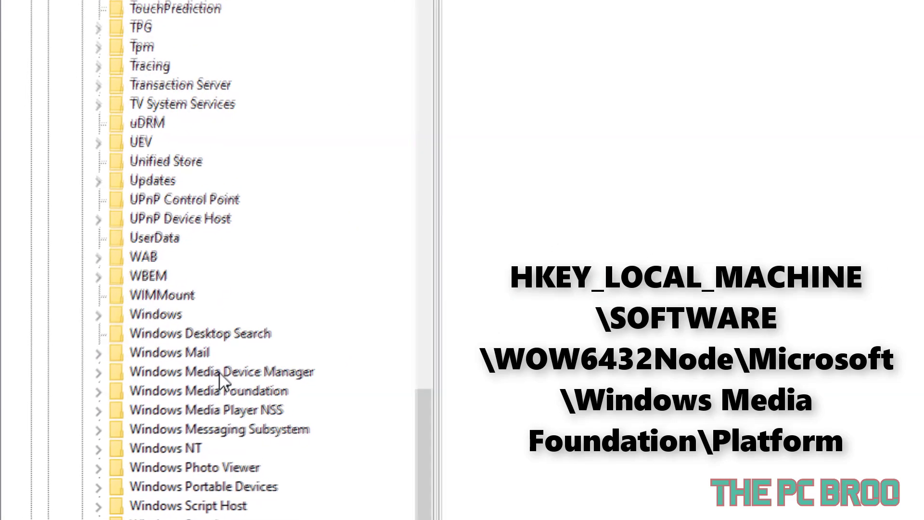
Expand the Windows Media Foundation key under WOW6432Node\Microsoft and select its Platform subkey
click(188, 386)
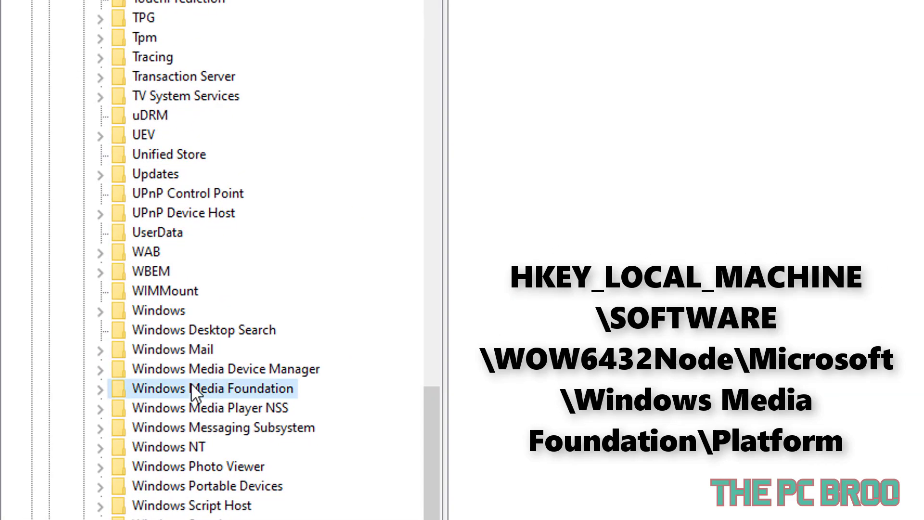
click(101, 390)
click(173, 485)
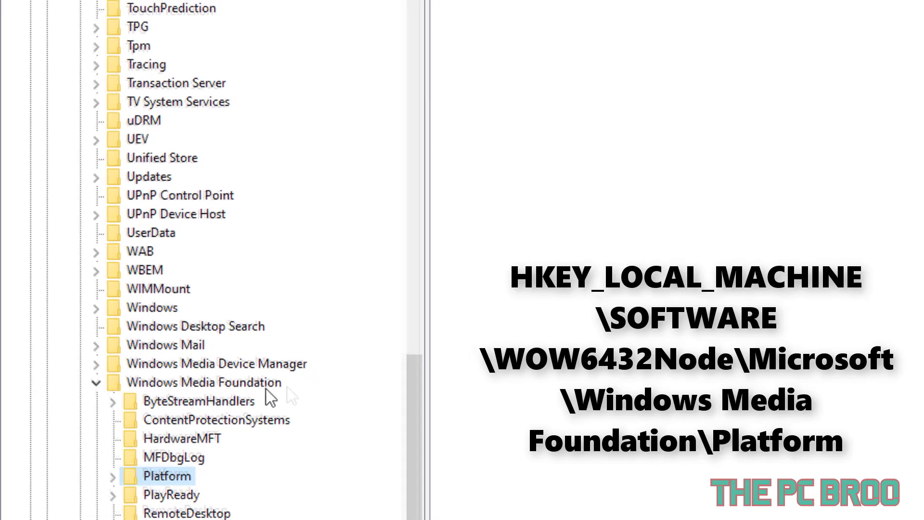
Add a DWORD (32-bit) value named EnableFrameServerMode to the WOW6432Node Platform key and accept its value data of 0
right_click(715, 144)
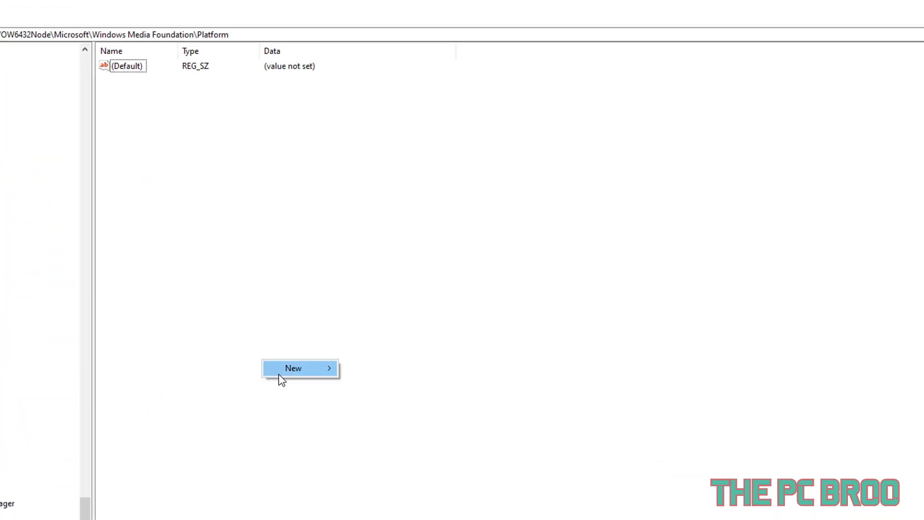
mouse_move(279, 375)
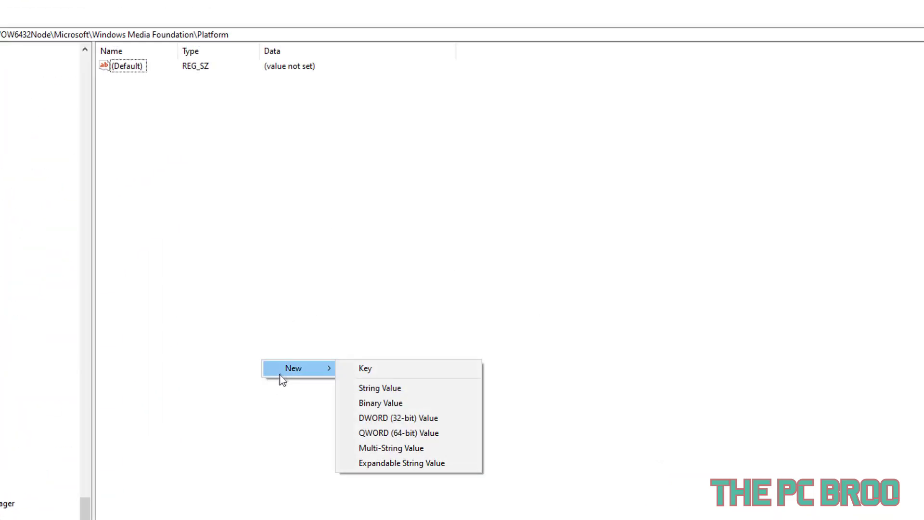
click(419, 418)
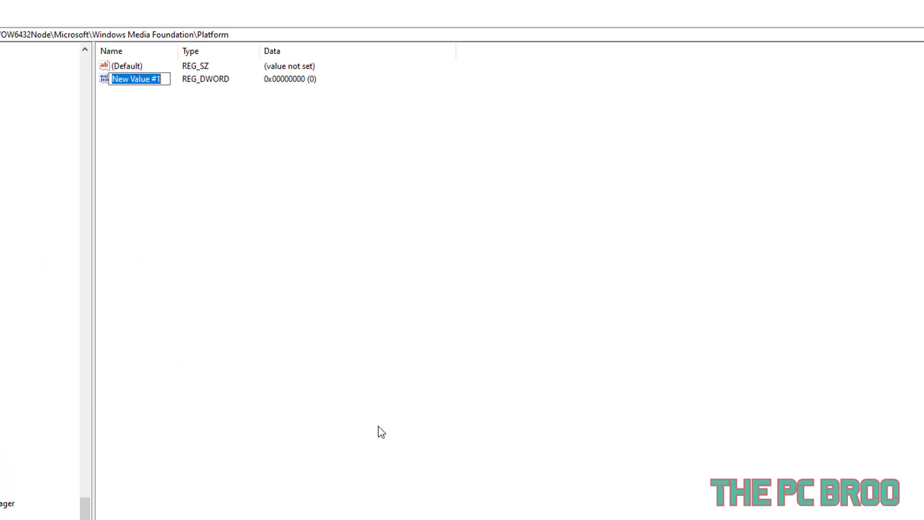
text(EnableFrame)
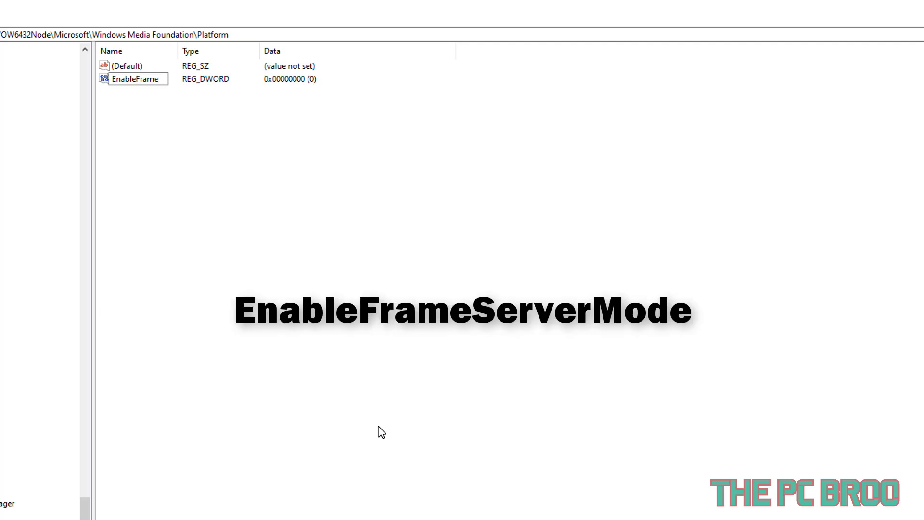
text(ServerMode)
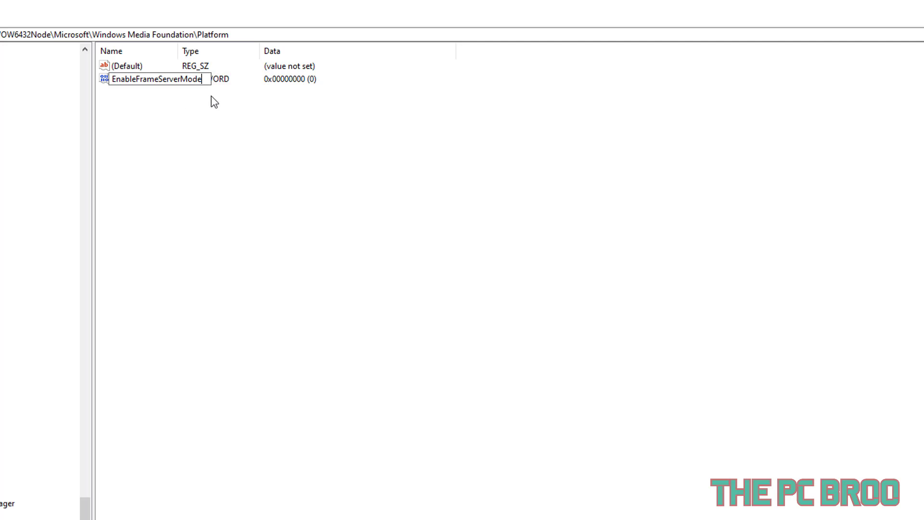
key(Return)
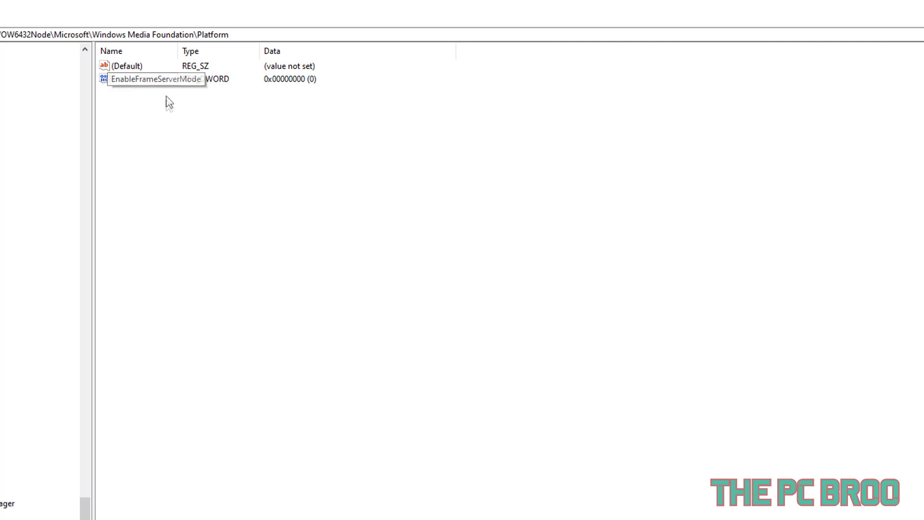
double_click(134, 80)
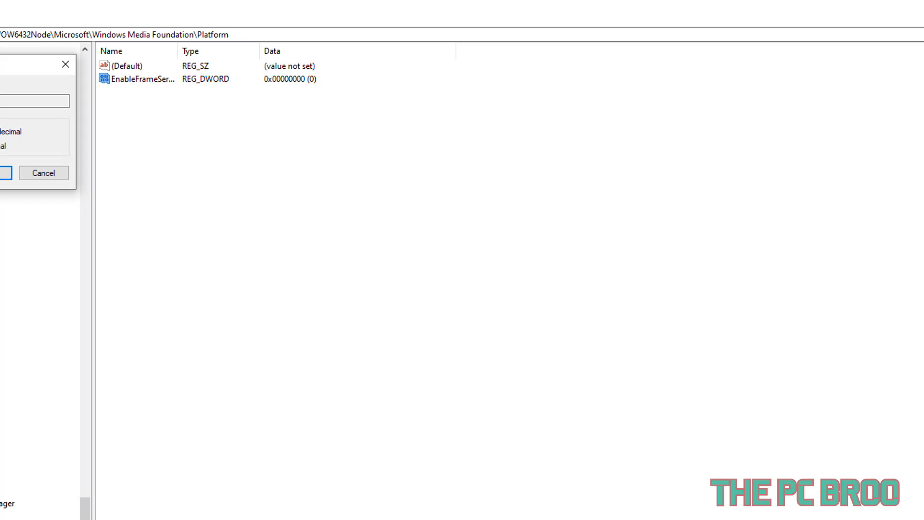
click(6, 173)
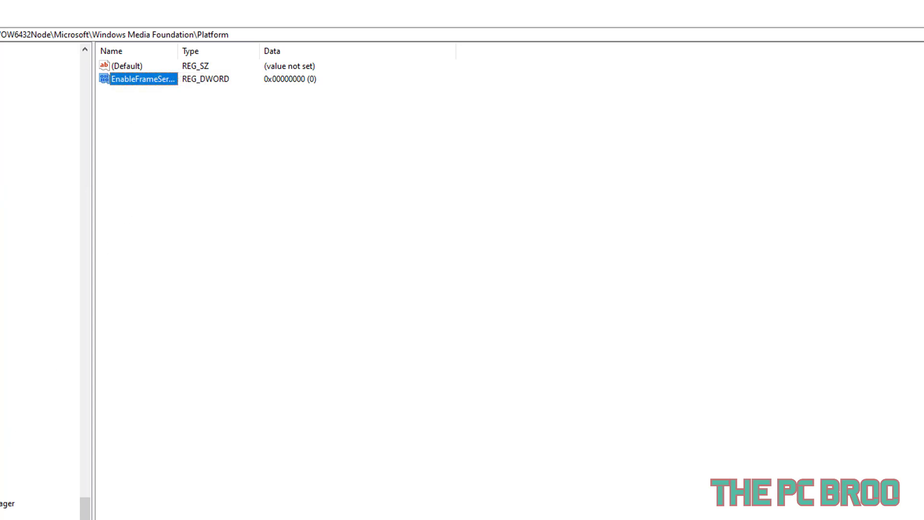
Collapse the Microsoft key under WOW6432Node and the WOW6432Node key itself
mouse_move(85, 508)
mouse_down()
mouse_move(87, 289)
mouse_move(85, 505)
mouse_up()
scroll(41, 289, down, 2)
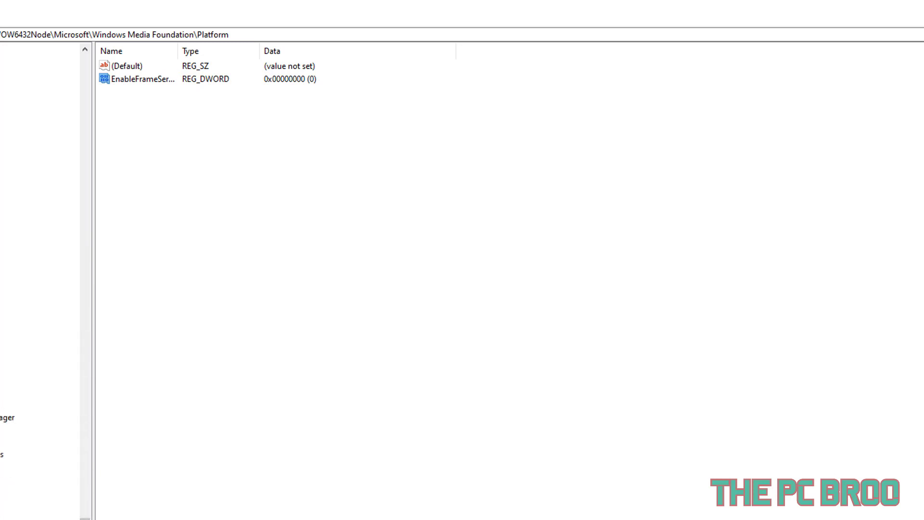
click(73, 347)
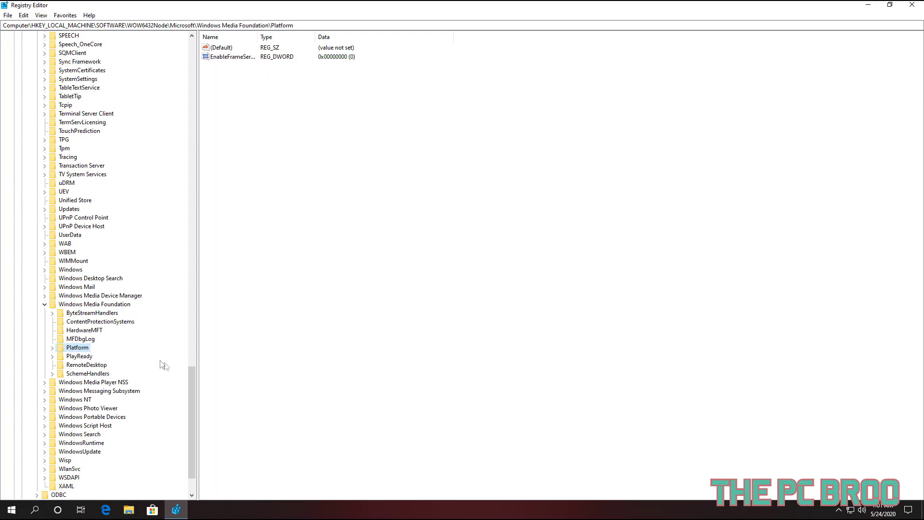
drag(192, 382, 137, 126)
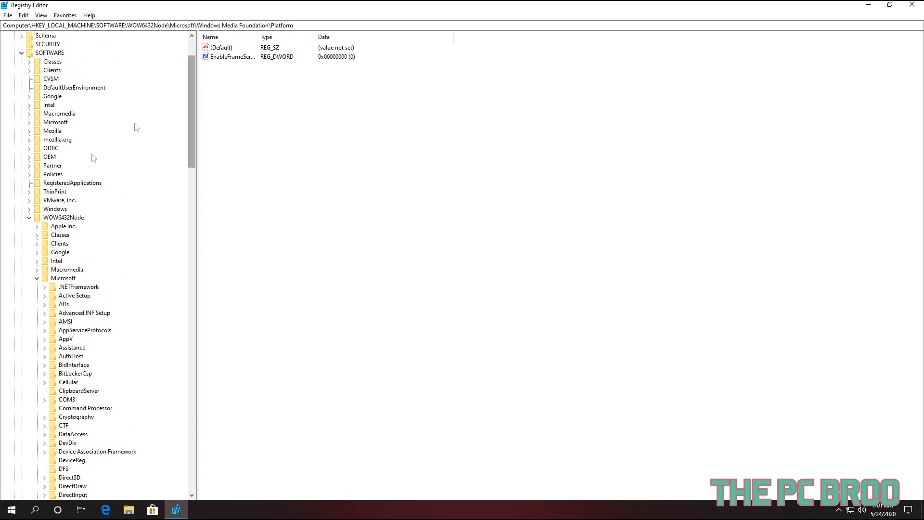
click(36, 279)
click(28, 286)
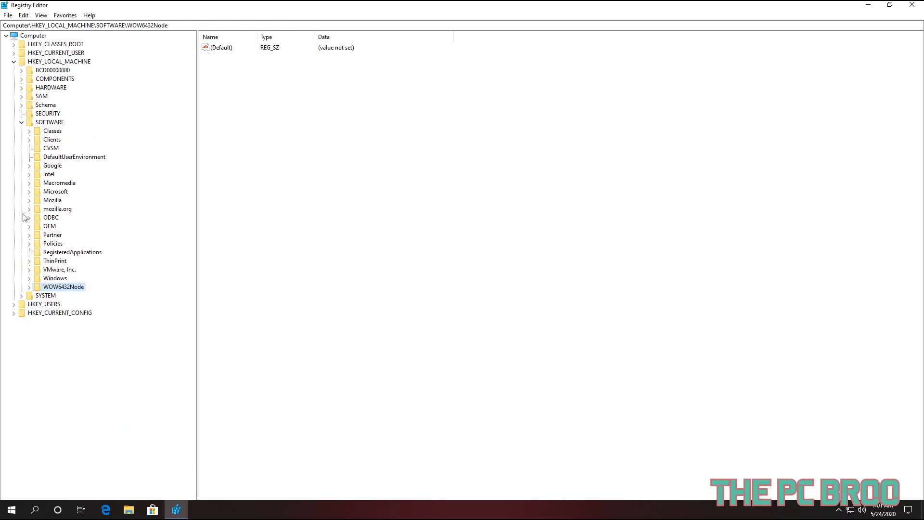
Review the values in SOFTWARE\Microsoft\Windows Media Foundation\Platform and highlight the key's full path
click(30, 192)
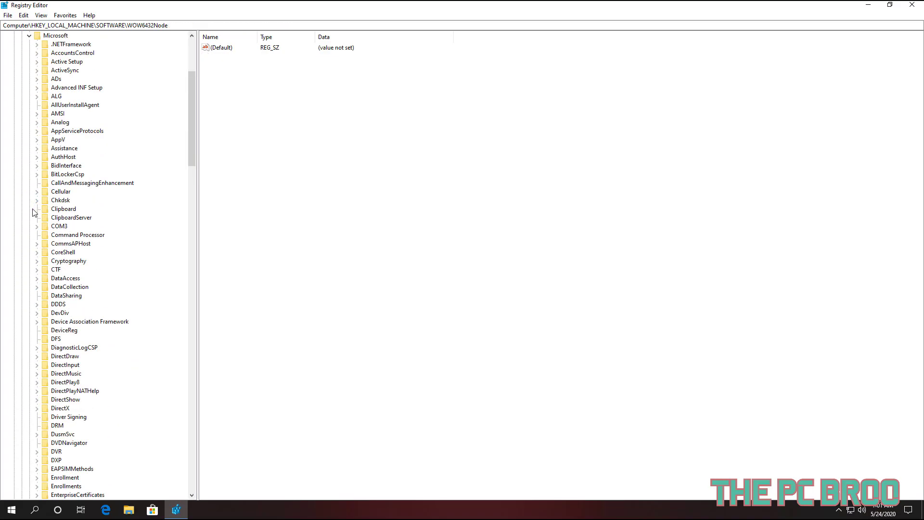
drag(192, 168, 204, 457)
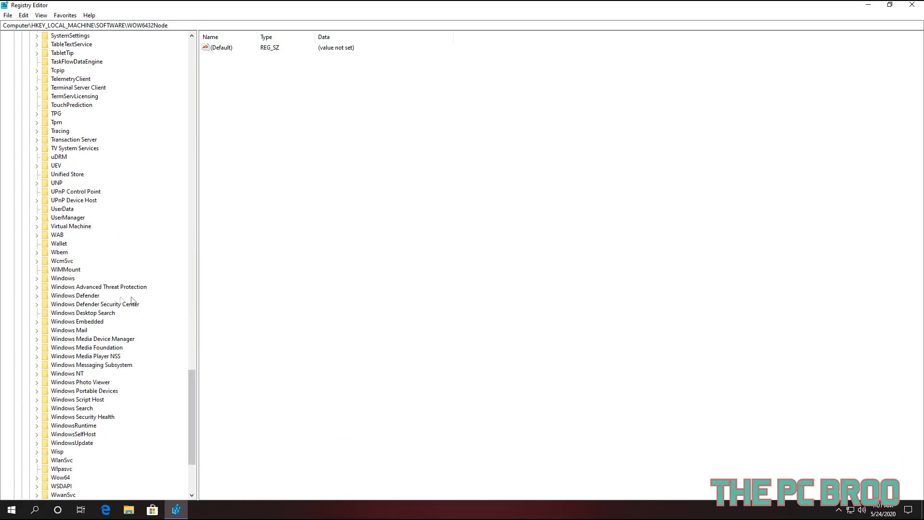
click(99, 347)
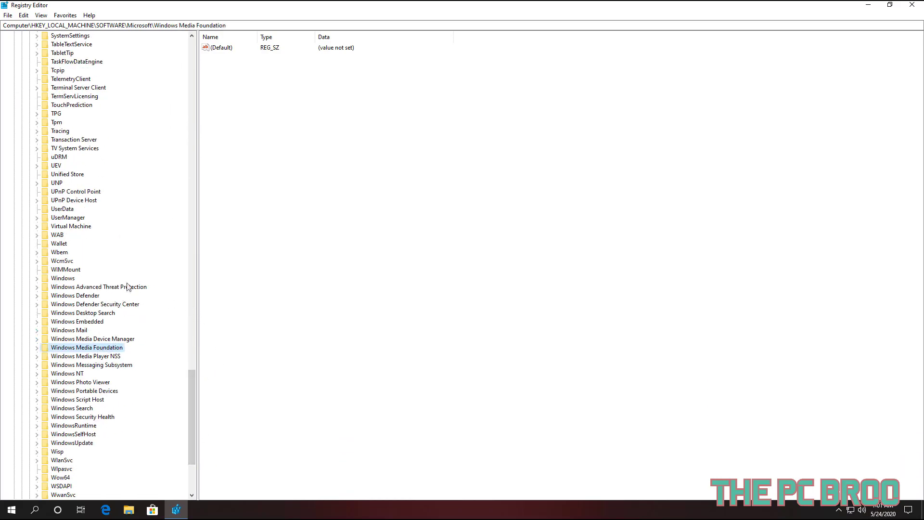
click(37, 348)
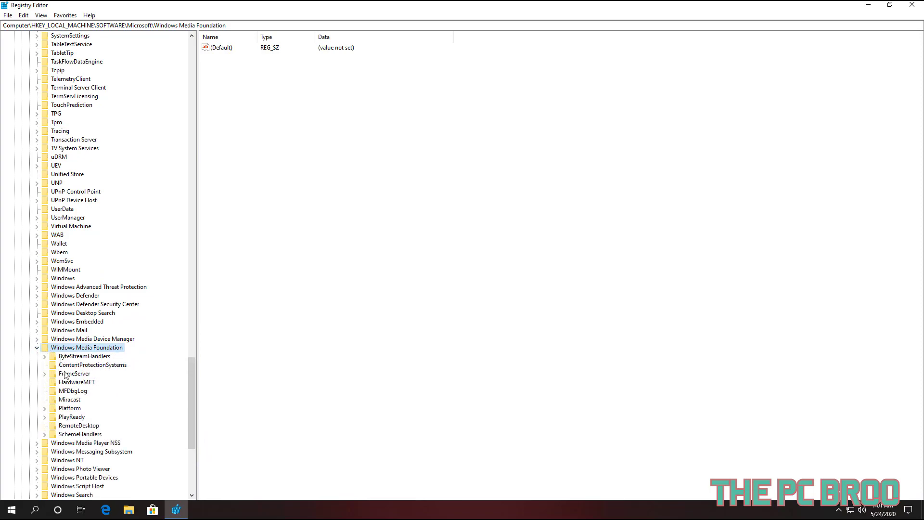
click(70, 409)
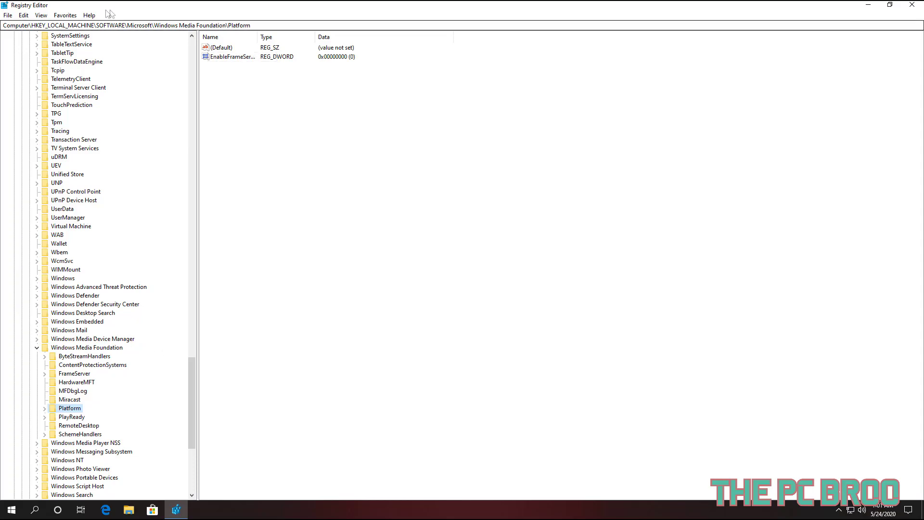
mouse_move(10, 25)
mouse_down()
mouse_move(252, 25)
mouse_move(5, 25)
mouse_up()
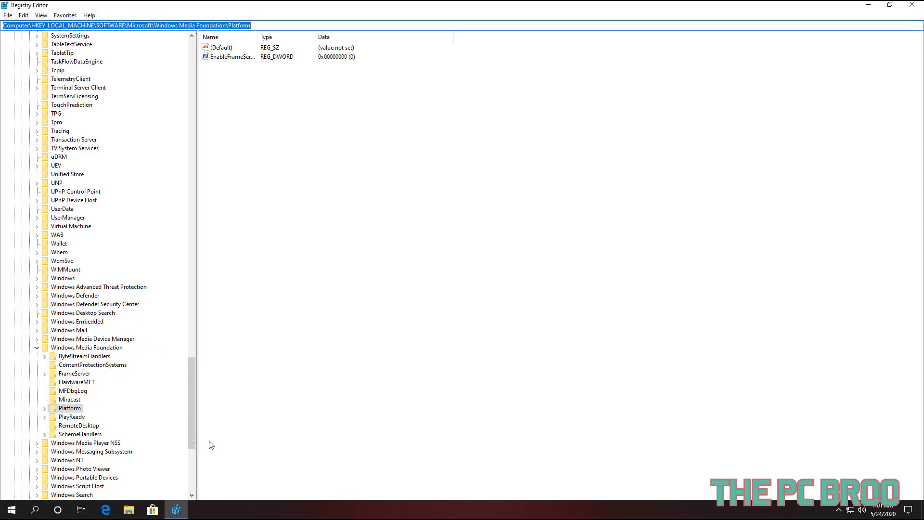
Review the values in SOFTWARE\WOW6432Node\Microsoft\Windows Media Foundation\Platform, expand the Platform key and check its full path
drag(191, 429, 195, 491)
click(30, 469)
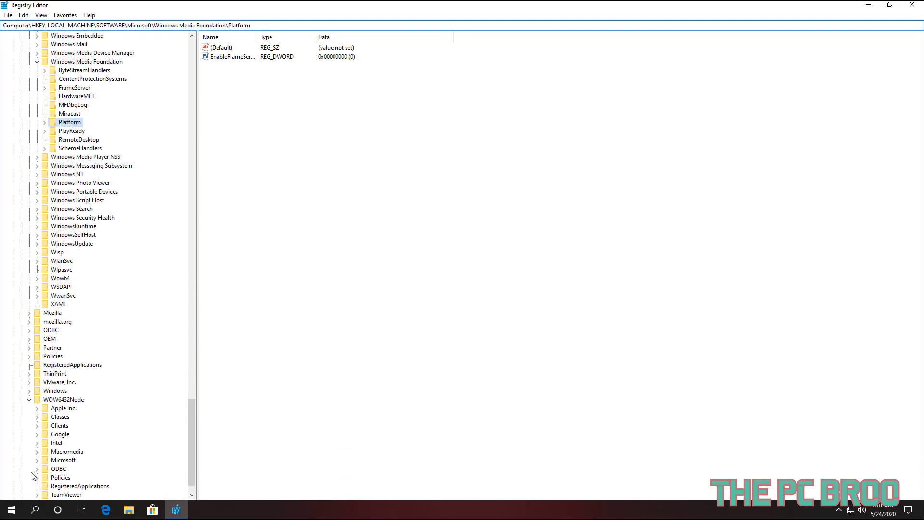
drag(197, 421, 210, 455)
scroll(204, 460, down, 1)
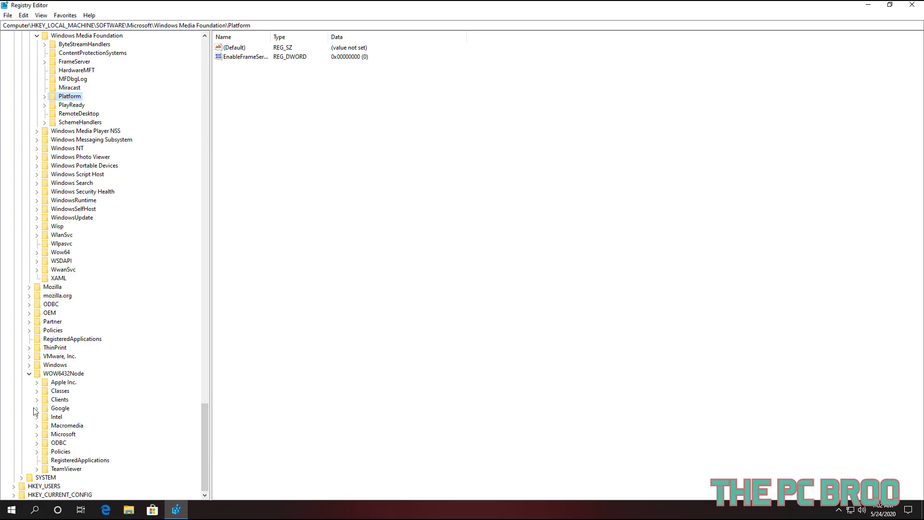
click(37, 435)
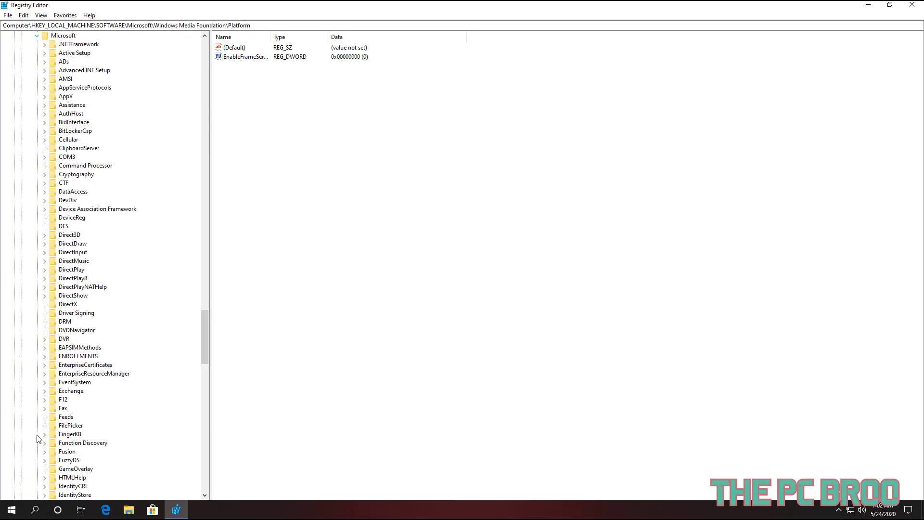
scroll(116, 443, down, 20)
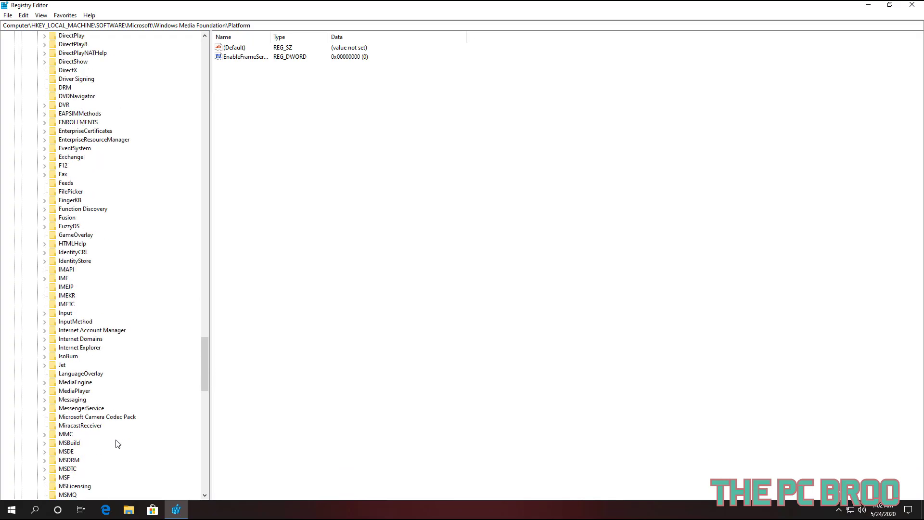
scroll(115, 443, down, 20)
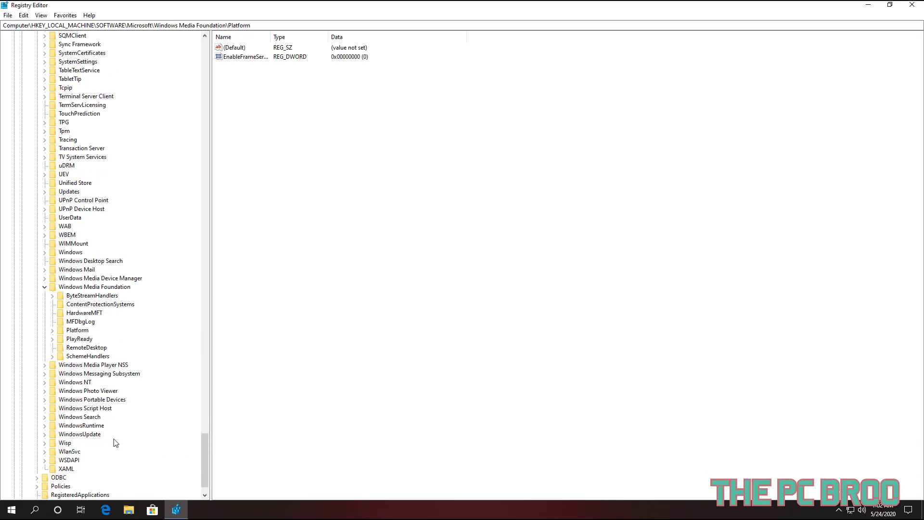
click(72, 332)
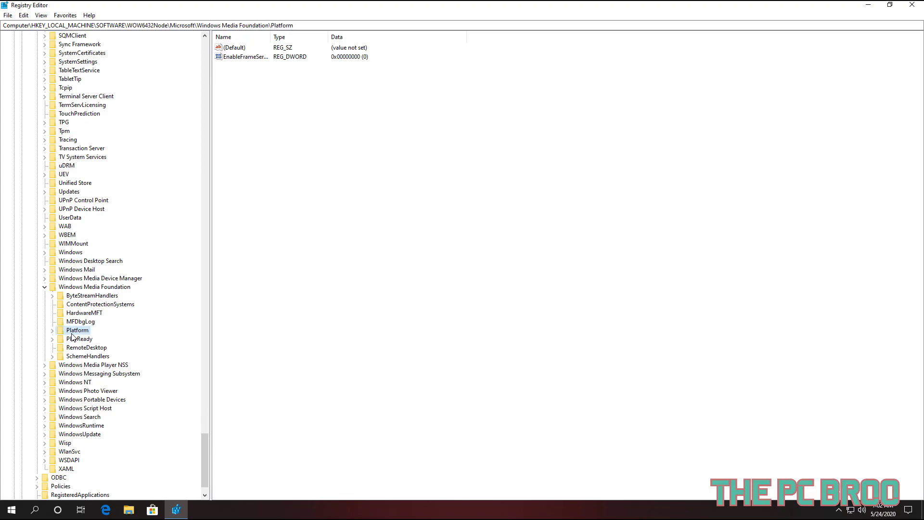
click(52, 330)
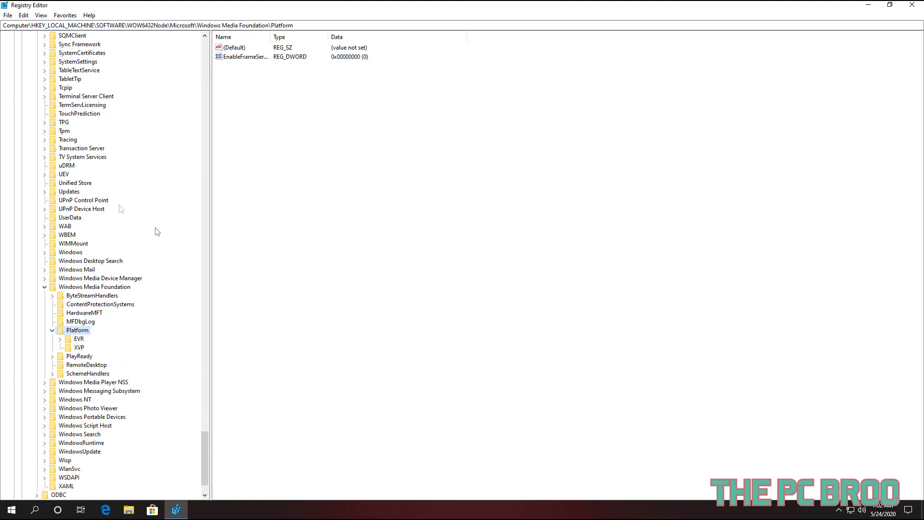
mouse_move(294, 25)
mouse_down()
mouse_move(2, 25)
mouse_move(293, 25)
mouse_up()
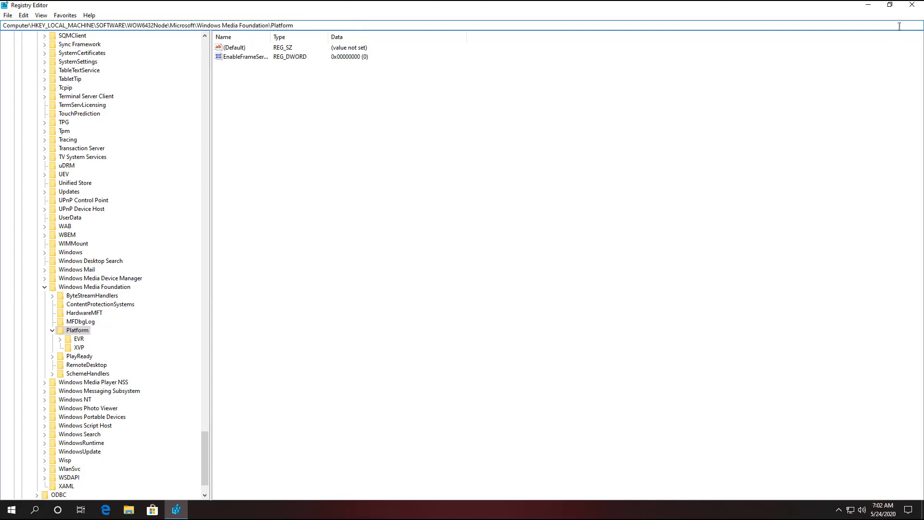
Close the Registry Editor and refresh the desktop
click(915, 10)
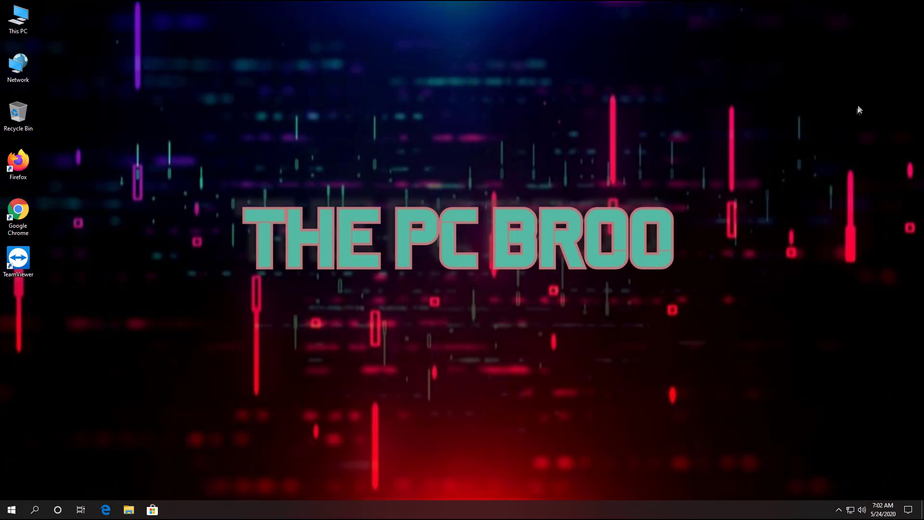
right_click(351, 178)
click(376, 208)
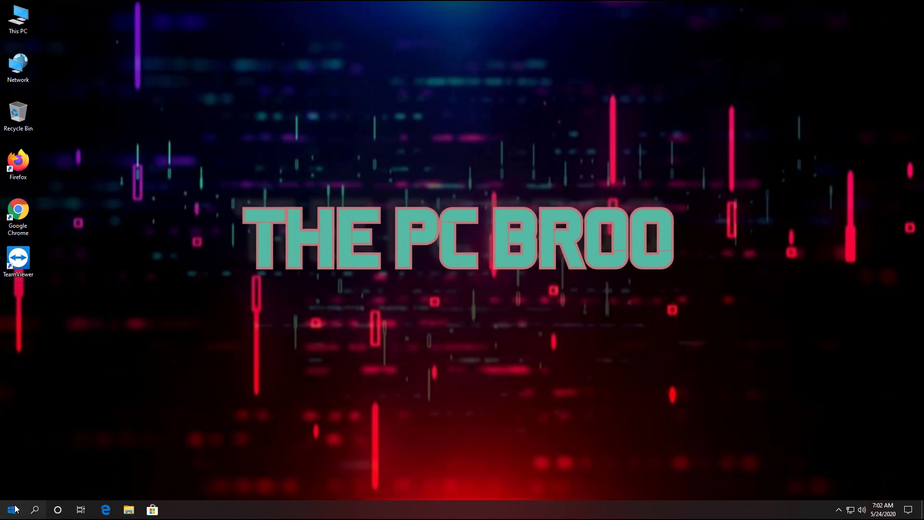
Search Windows for the Camera app and launch it
click(16, 506)
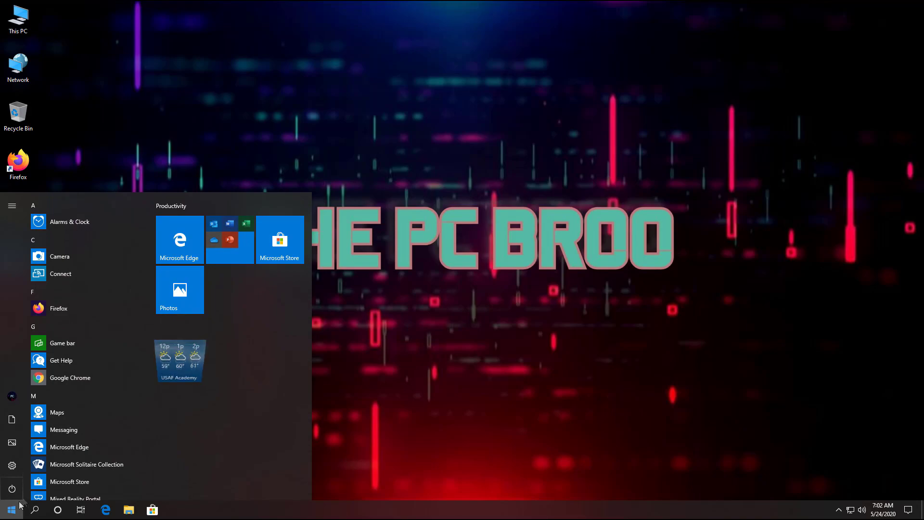
scroll(59, 440, down, 4)
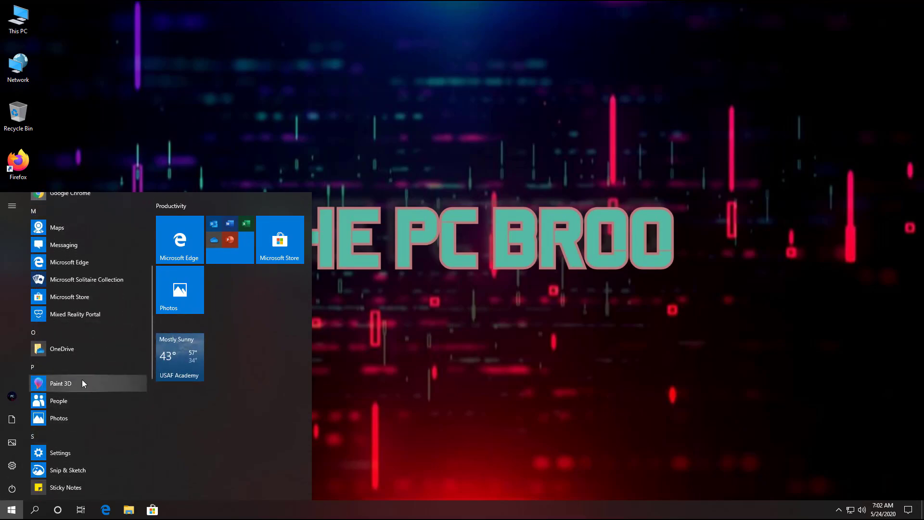
text(ca)
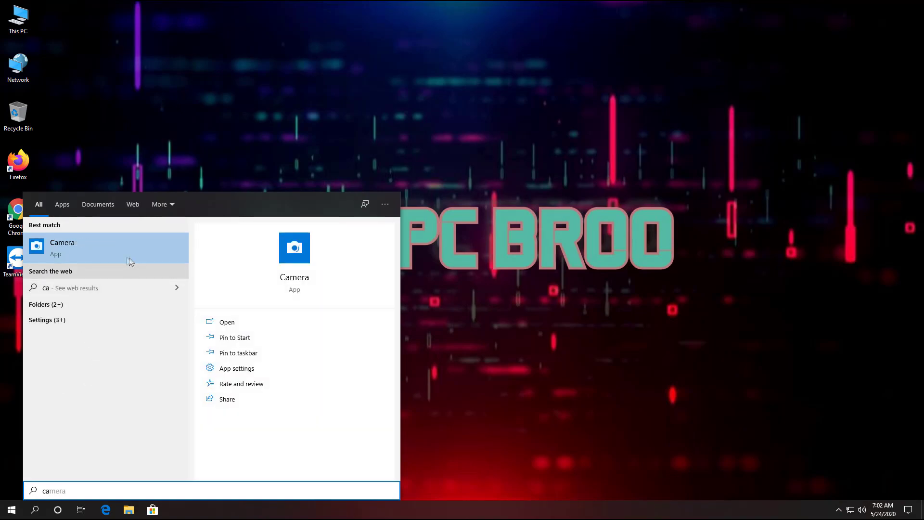
click(87, 254)
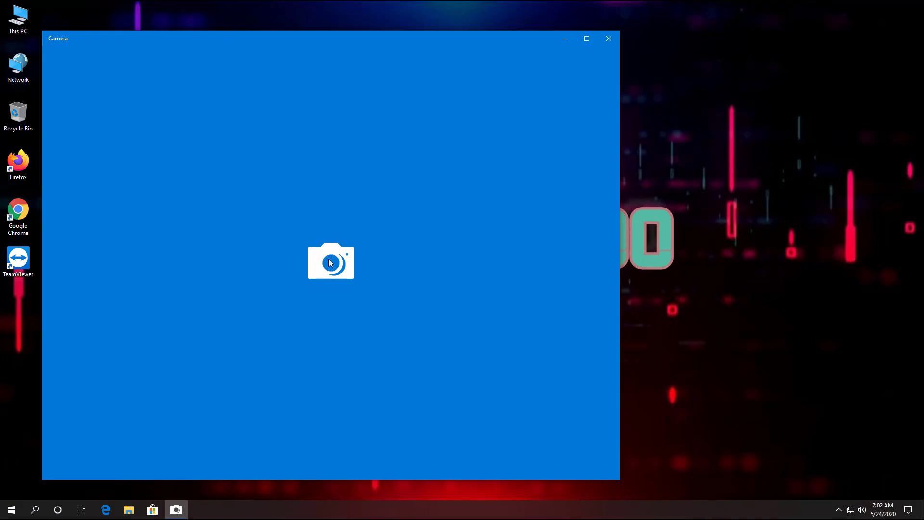